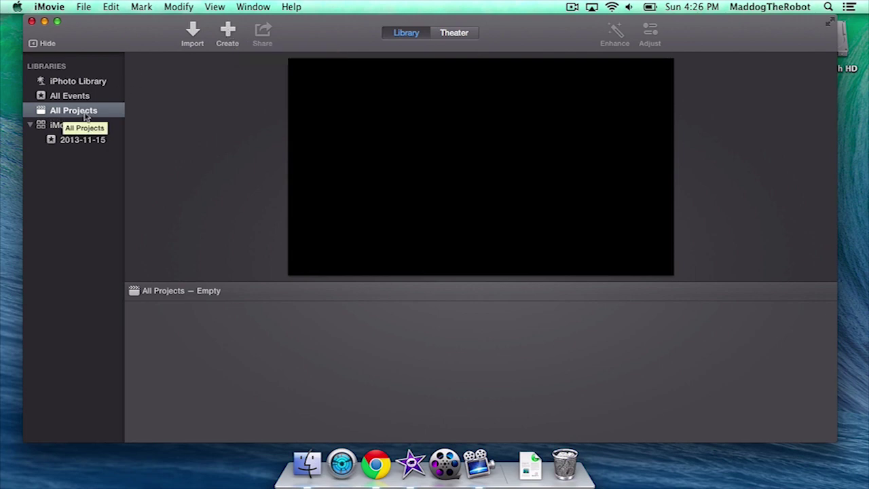
Create a no-theme movie named GScreen in the 2013-11-15 event
{"action": "left_click", "coordinate": [228, 33]}
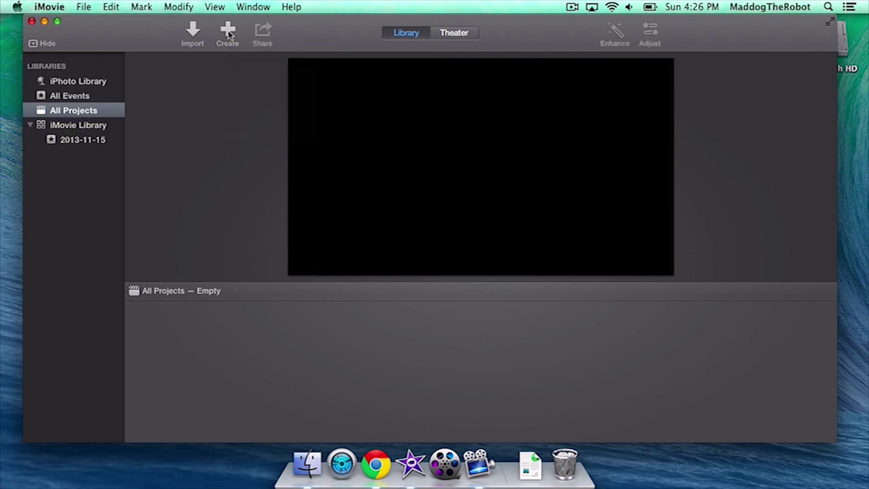
{"action": "left_click", "coordinate": [211, 80]}
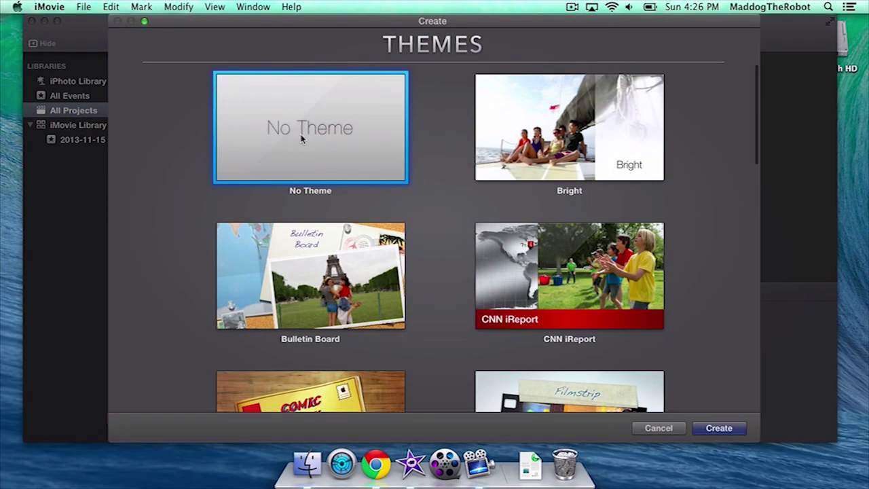
{"action": "left_click", "coordinate": [738, 429]}
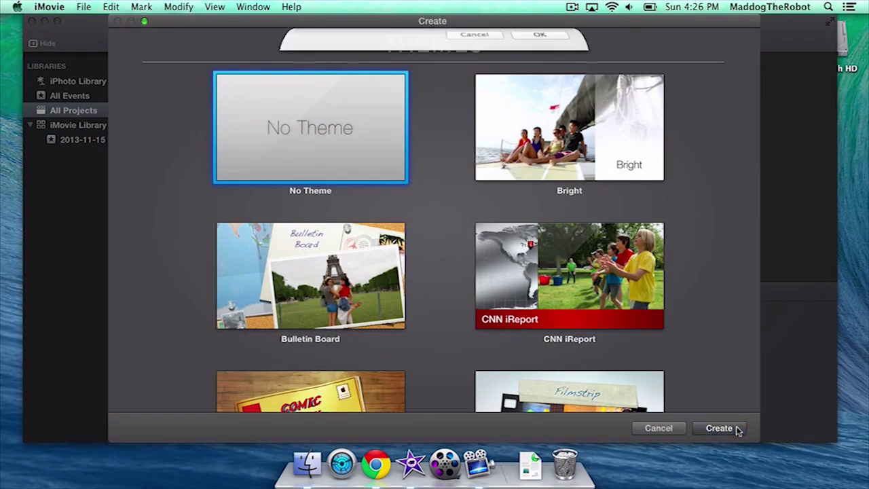
{"action": "type", "text": "GSc"}
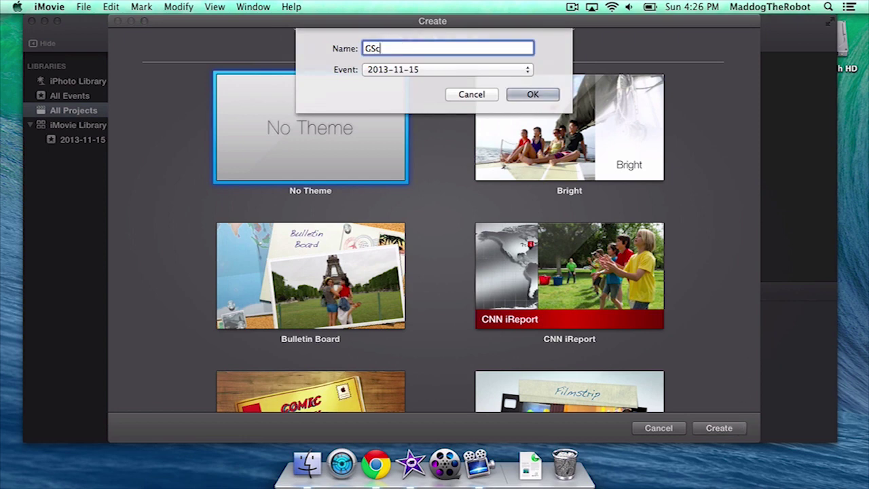
{"action": "type", "text": "reen"}
{"action": "left_click", "coordinate": [417, 71]}
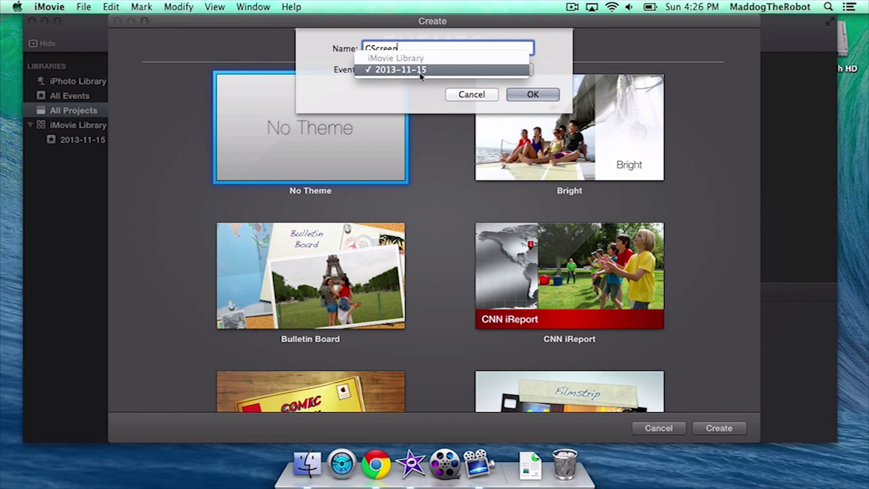
{"action": "left_click", "coordinate": [417, 71]}
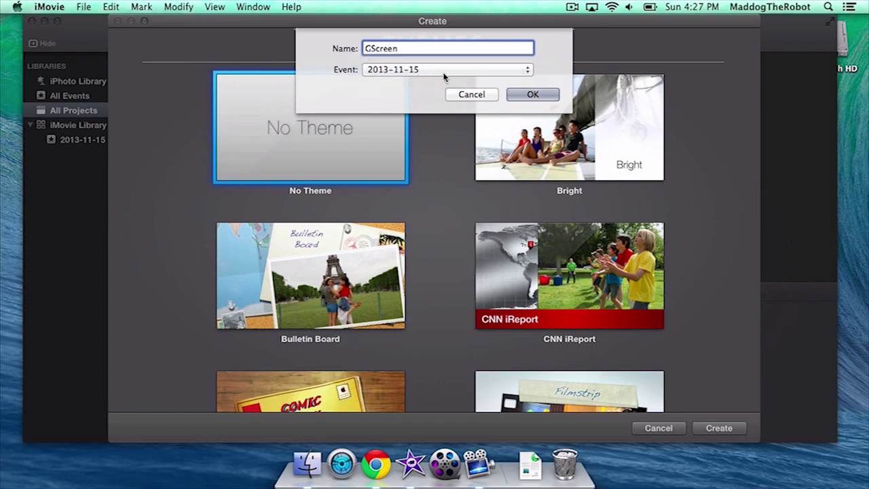
{"action": "left_click", "coordinate": [534, 95]}
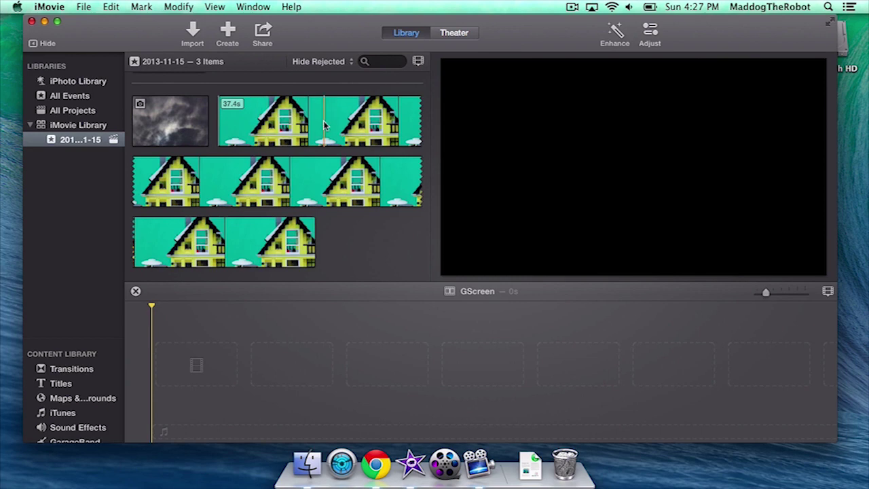
Add the 4-second cloud photo to the GScreen timeline
{"action": "left_click", "coordinate": [170, 127]}
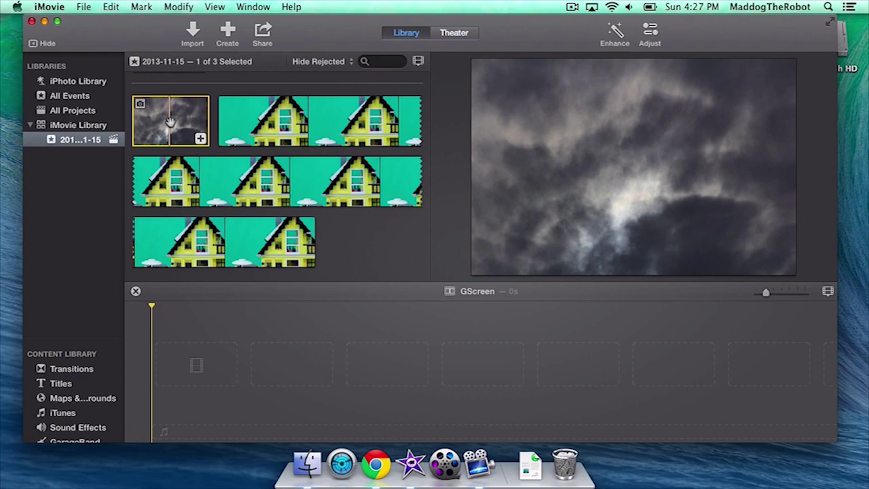
{"action": "left_click", "coordinate": [214, 126]}
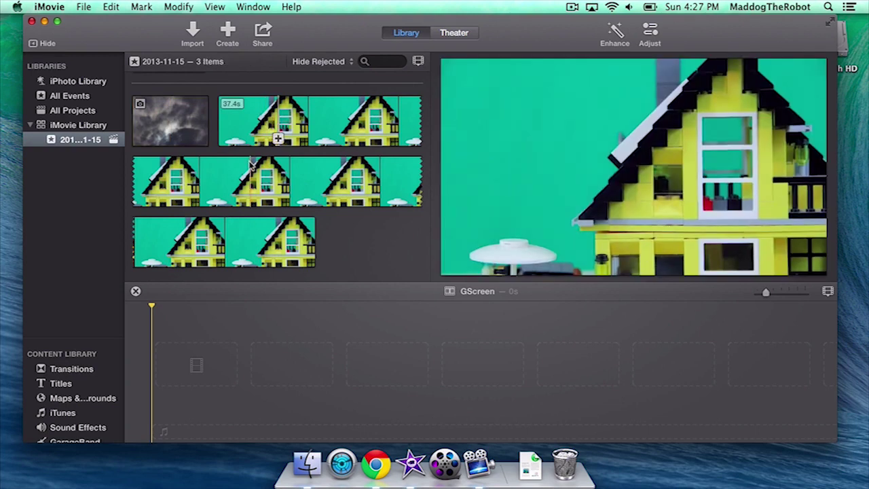
{"action": "left_click", "coordinate": [184, 121]}
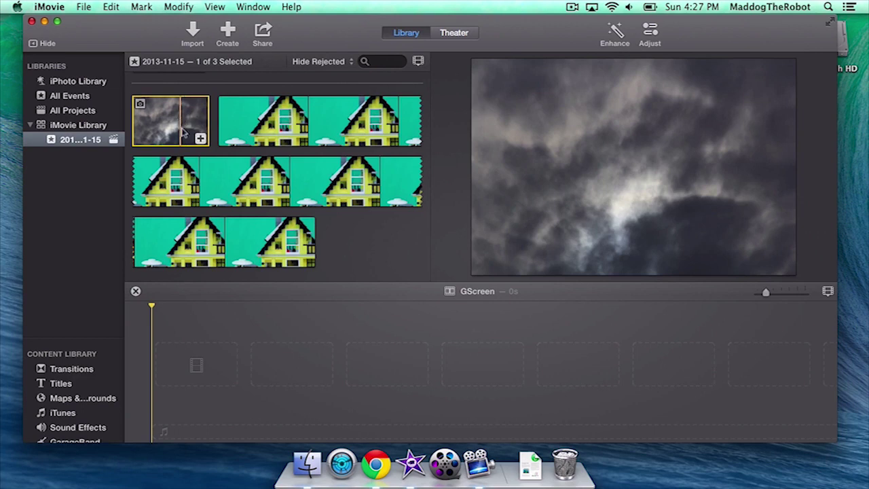
{"action": "left_click", "coordinate": [201, 139]}
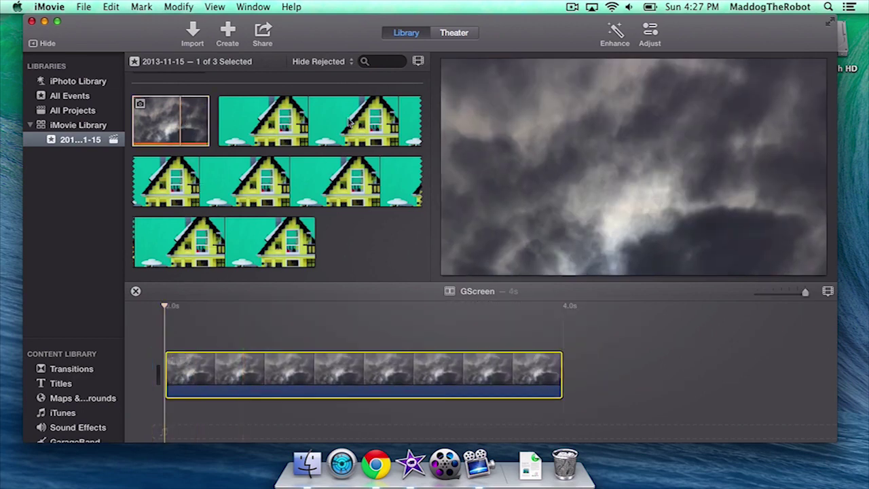
Layer the green-screen house clip above the cloud clip on the timeline
{"action": "left_click", "coordinate": [291, 123]}
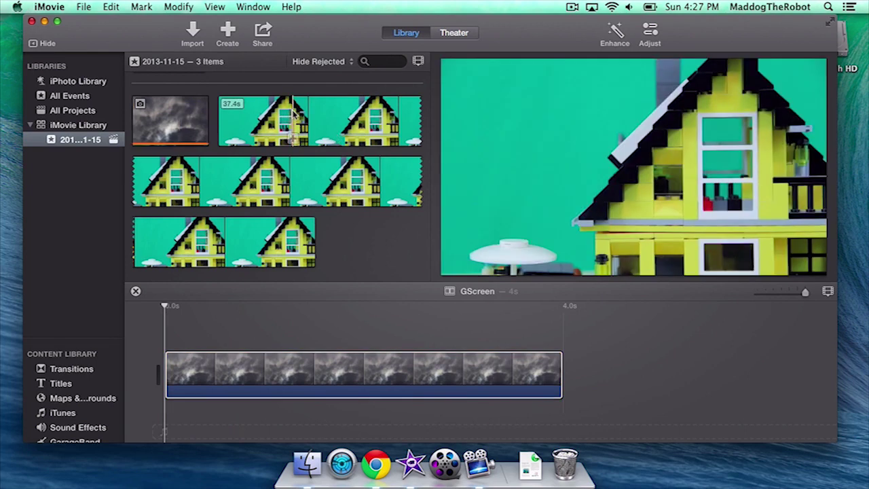
{"action": "left_click", "coordinate": [293, 118]}
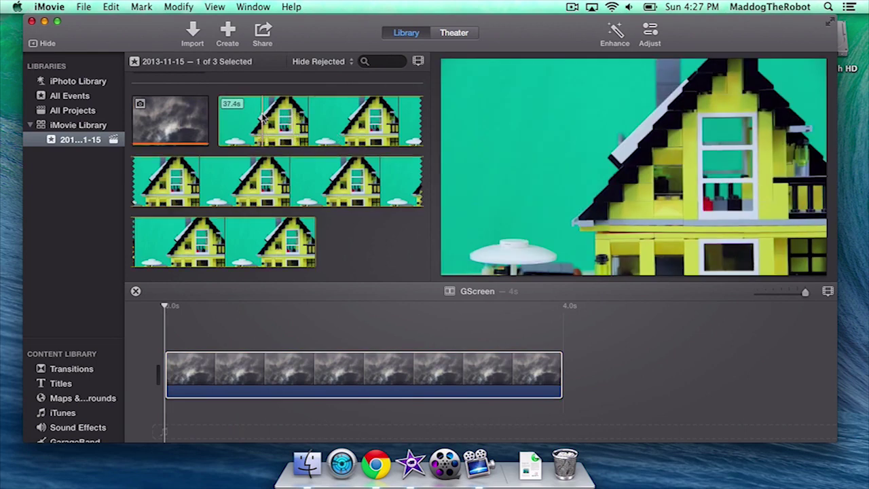
{"action": "left_click_drag", "start_coordinate": [292, 118], "coordinate": [161, 335]}
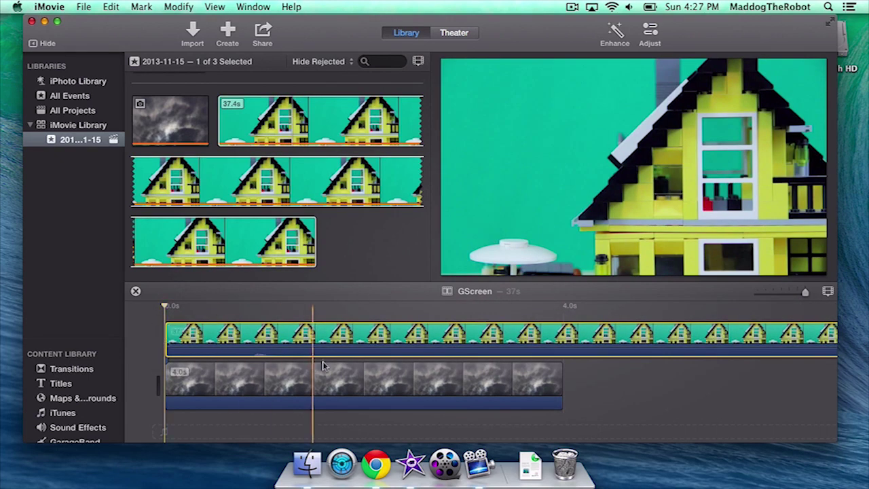
Set the cloud clip's duration to 37.4 seconds in its clip details
{"action": "left_click", "coordinate": [443, 377]}
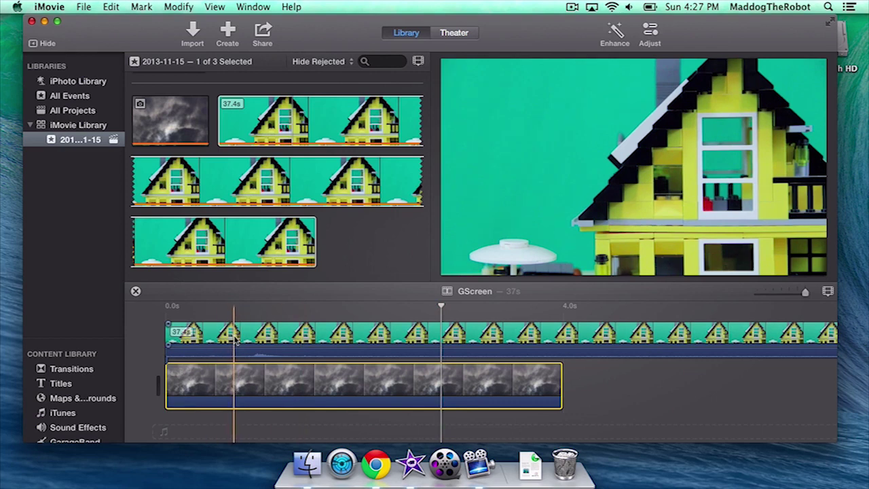
{"action": "left_click", "coordinate": [199, 334]}
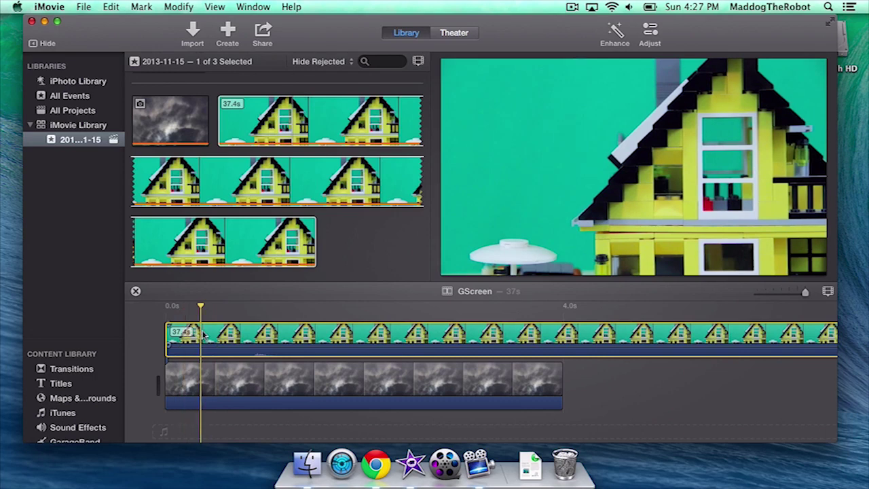
{"action": "left_click", "coordinate": [285, 385]}
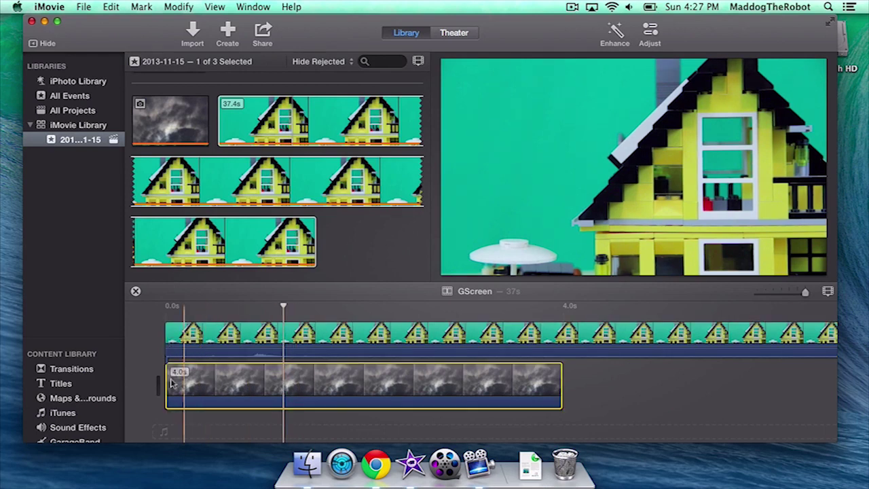
{"action": "left_click", "coordinate": [367, 343]}
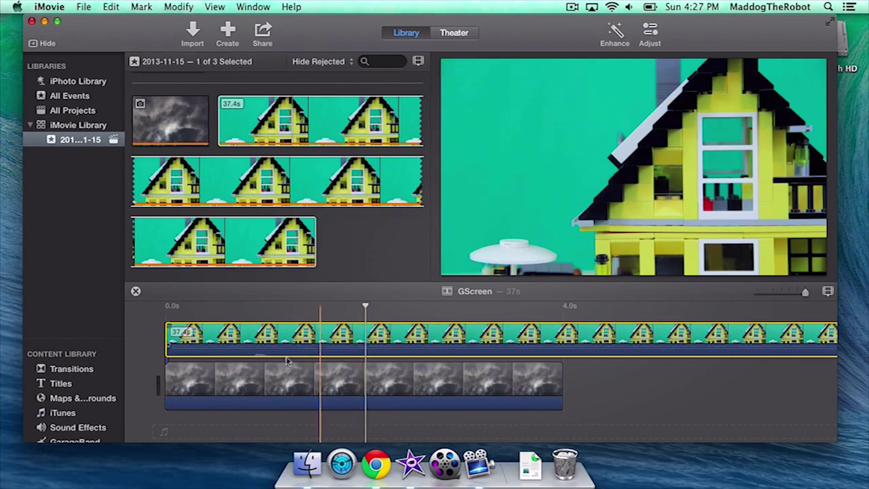
{"action": "left_click", "coordinate": [272, 383]}
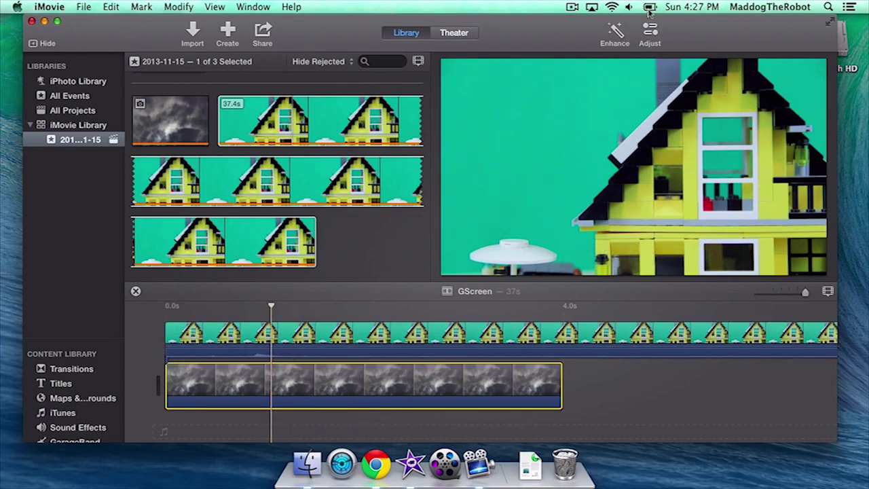
{"action": "left_click", "coordinate": [650, 34]}
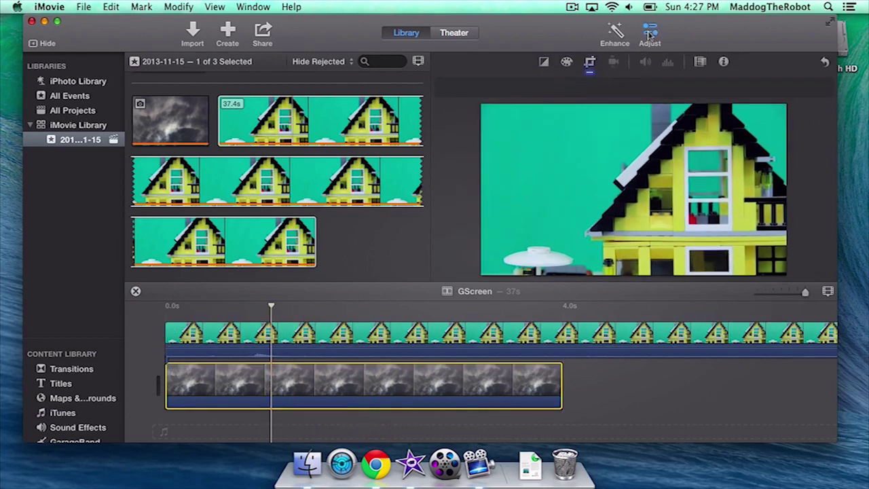
{"action": "left_click", "coordinate": [724, 63]}
{"action": "left_click", "coordinate": [814, 88]}
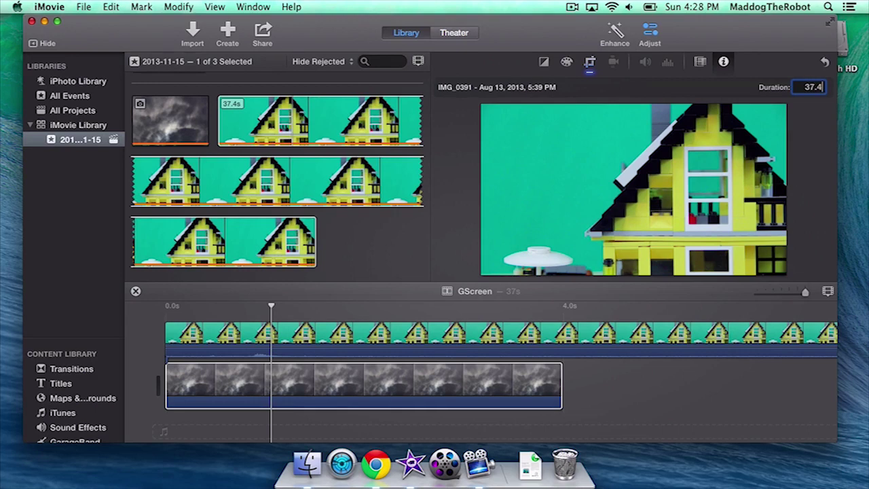
{"action": "key", "text": "Return"}
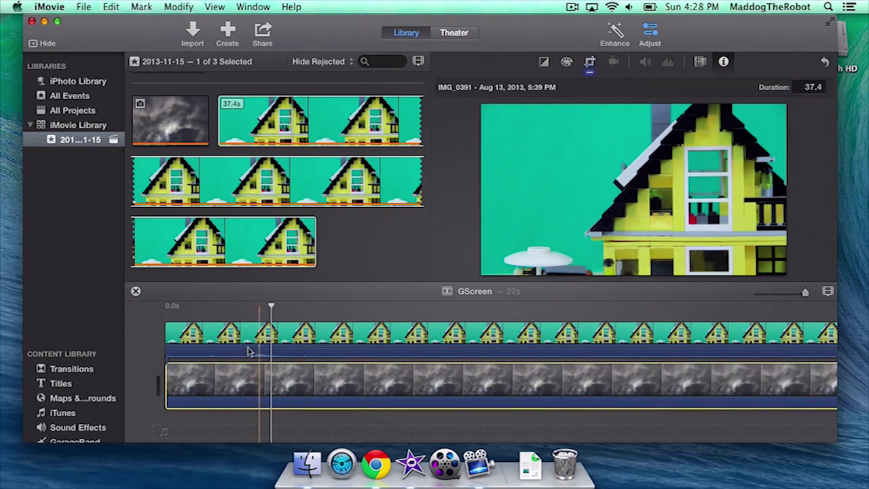
Set the house clip's video overlay to Green/Blue Screen so clouds show behind it
{"action": "left_click", "coordinate": [260, 307]}
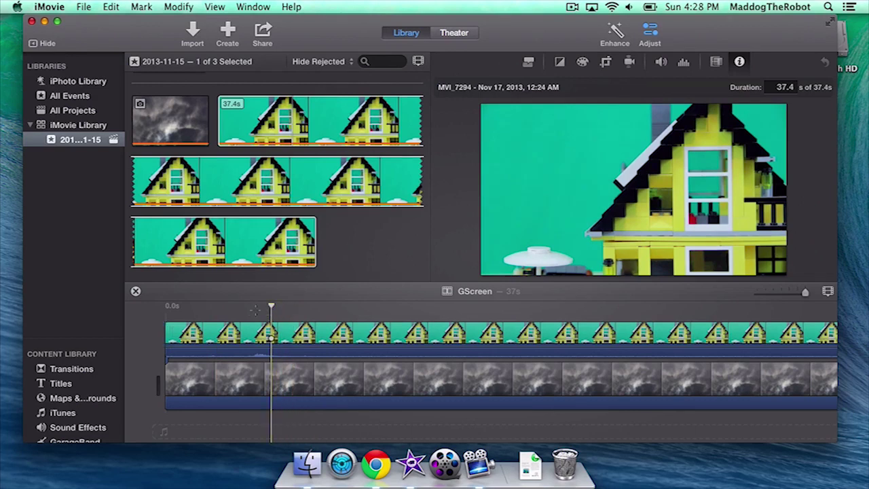
{"action": "left_click", "coordinate": [164, 323]}
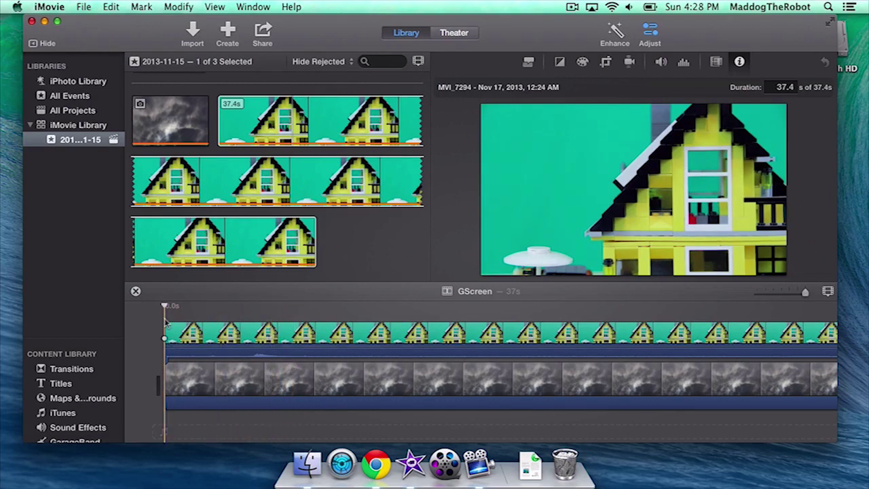
{"action": "left_click", "coordinate": [223, 332]}
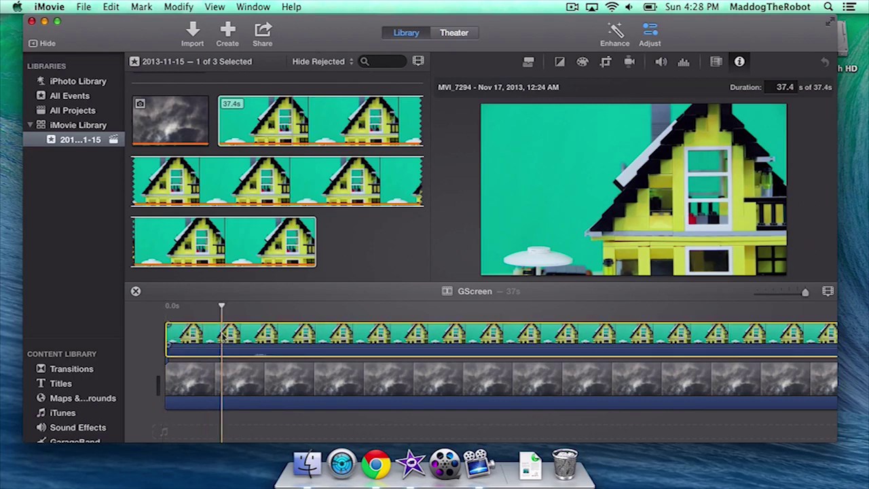
{"action": "left_click", "coordinate": [529, 62]}
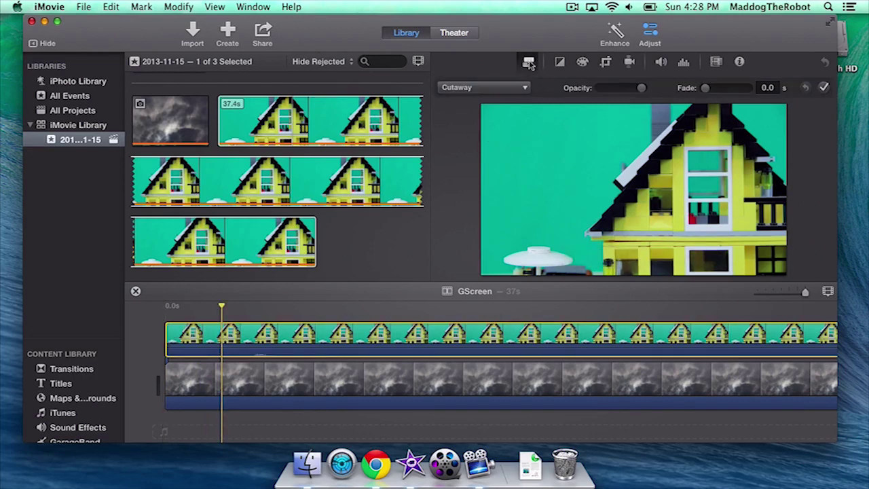
{"action": "left_click", "coordinate": [483, 90]}
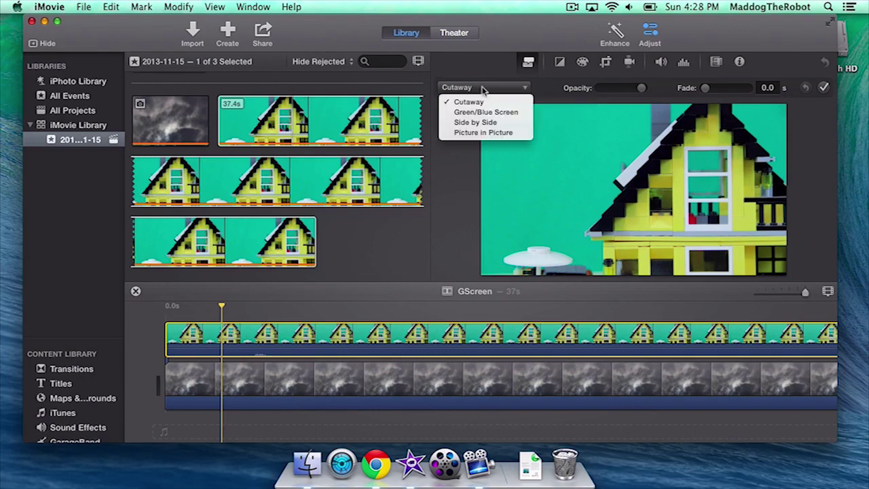
{"action": "left_click", "coordinate": [473, 115]}
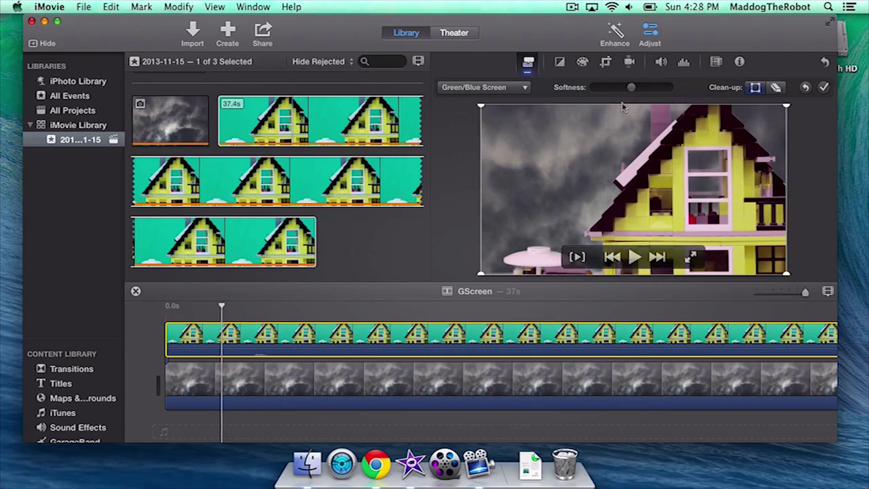
Lower the house clip's saturation, adjust its temperature, and darken its highlights and shadows
{"action": "left_click", "coordinate": [583, 62]}
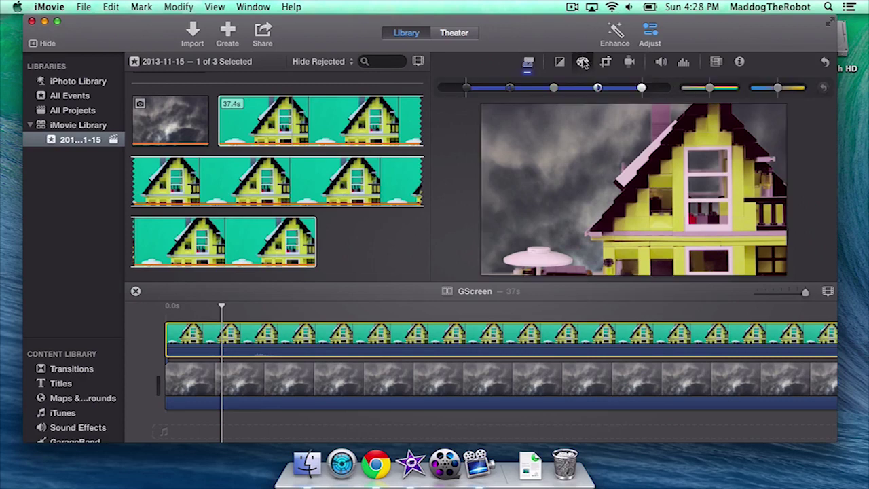
{"action": "left_click_drag", "start_coordinate": [712, 94], "coordinate": [698, 92]}
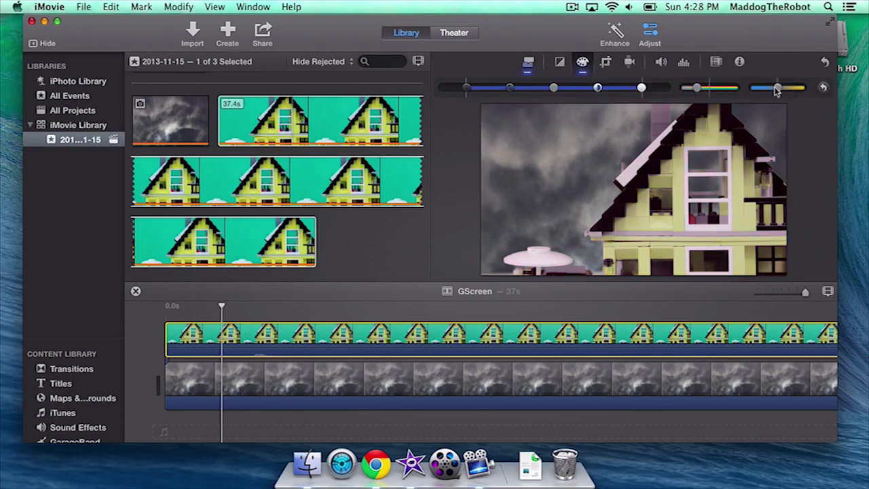
{"action": "left_click_drag", "start_coordinate": [784, 92], "coordinate": [788, 93]}
{"action": "left_click_drag", "start_coordinate": [796, 92], "coordinate": [784, 92]}
{"action": "left_click_drag", "start_coordinate": [642, 93], "coordinate": [620, 93]}
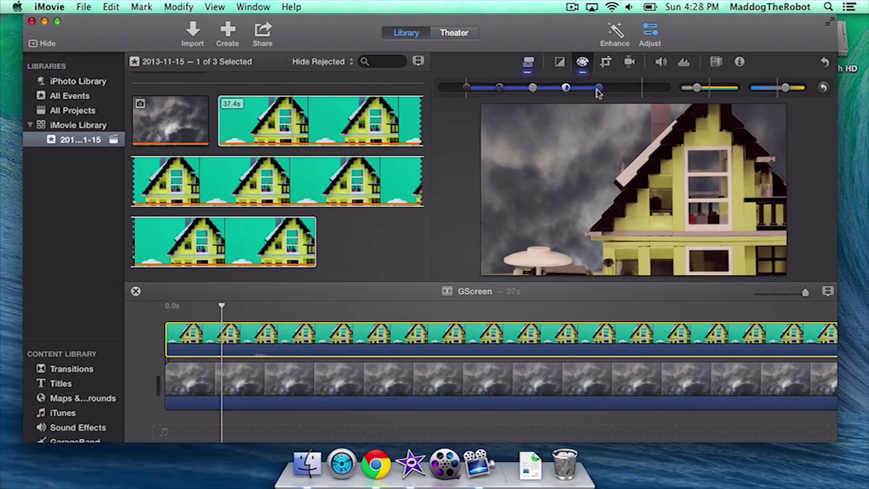
{"action": "left_click_drag", "start_coordinate": [598, 91], "coordinate": [641, 90]}
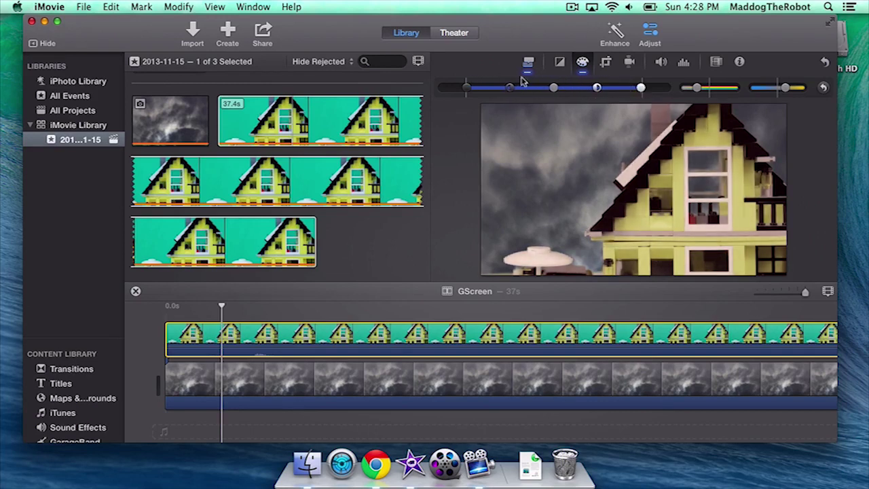
{"action": "left_click_drag", "start_coordinate": [510, 91], "coordinate": [531, 90]}
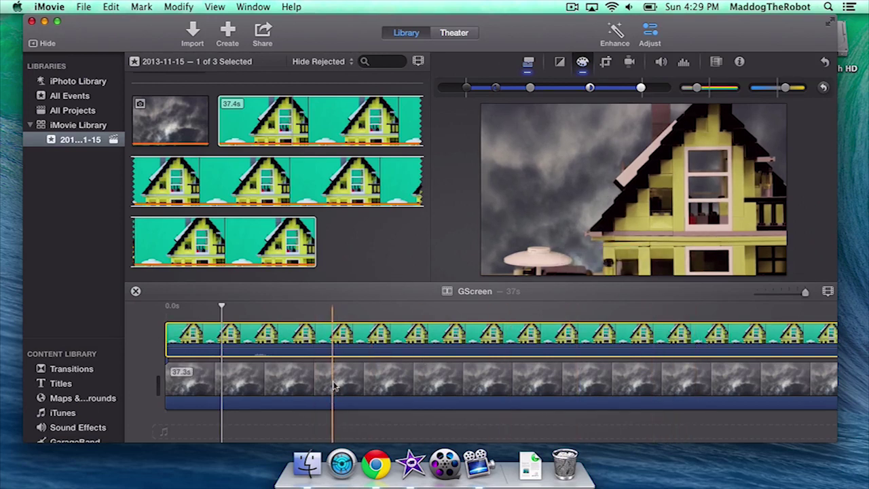
{"action": "left_click", "coordinate": [529, 62]}
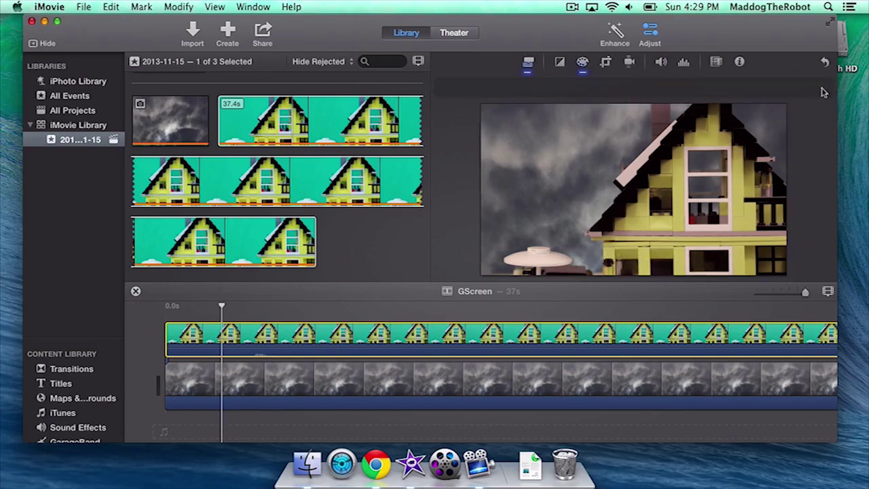
Apply a Ken Burns pan to the cloud clip from a lower-left Start crop to a lower-right End crop
{"action": "left_click", "coordinate": [288, 387]}
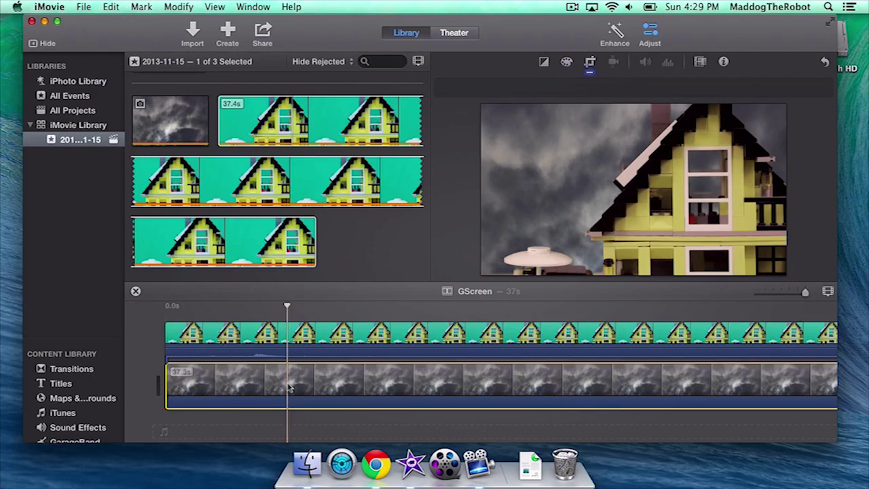
{"action": "left_click", "coordinate": [590, 63]}
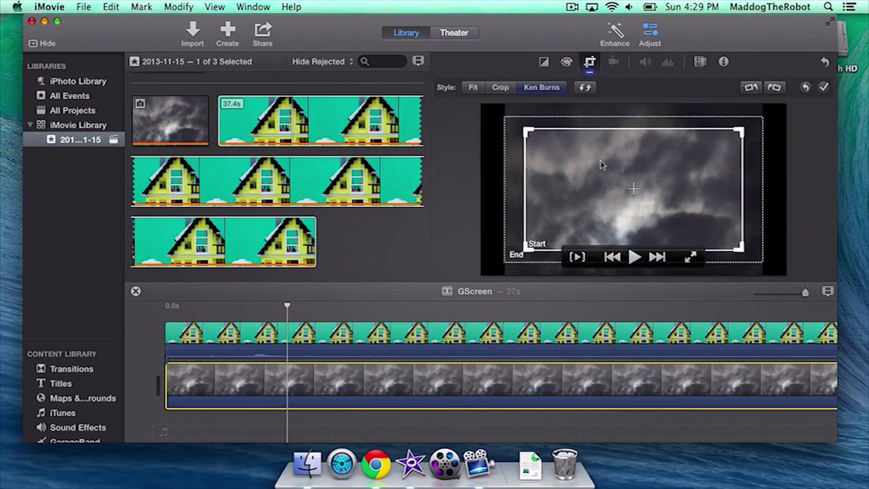
{"action": "left_click_drag", "start_coordinate": [601, 165], "coordinate": [581, 192]}
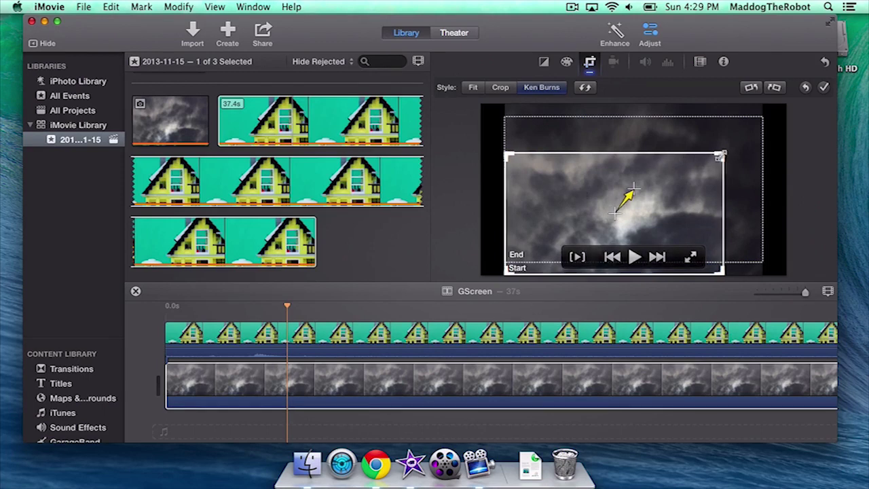
{"action": "left_click_drag", "start_coordinate": [720, 157], "coordinate": [680, 200]}
{"action": "left_click", "coordinate": [682, 162]}
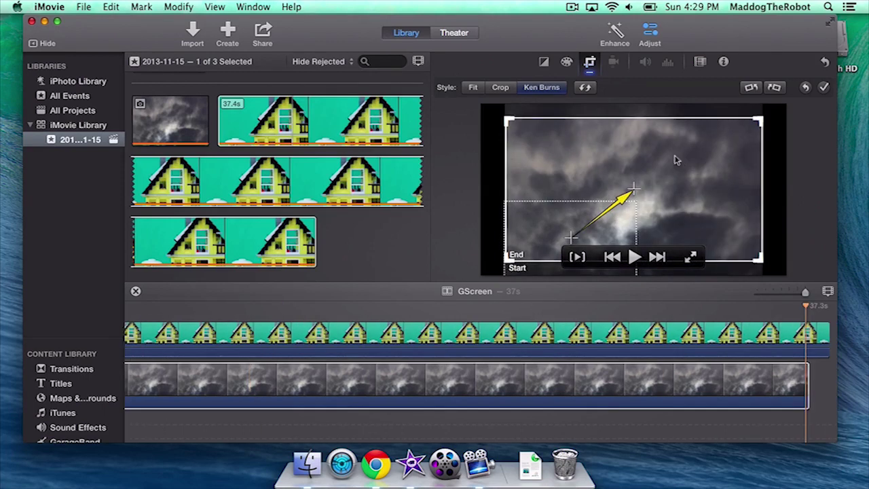
{"action": "left_click_drag", "start_coordinate": [654, 154], "coordinate": [654, 166]}
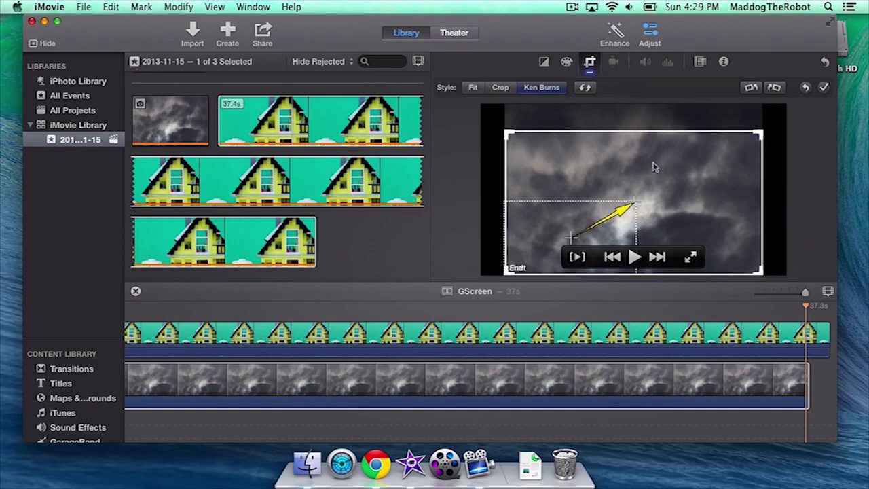
{"action": "left_click_drag", "start_coordinate": [508, 132], "coordinate": [627, 175]}
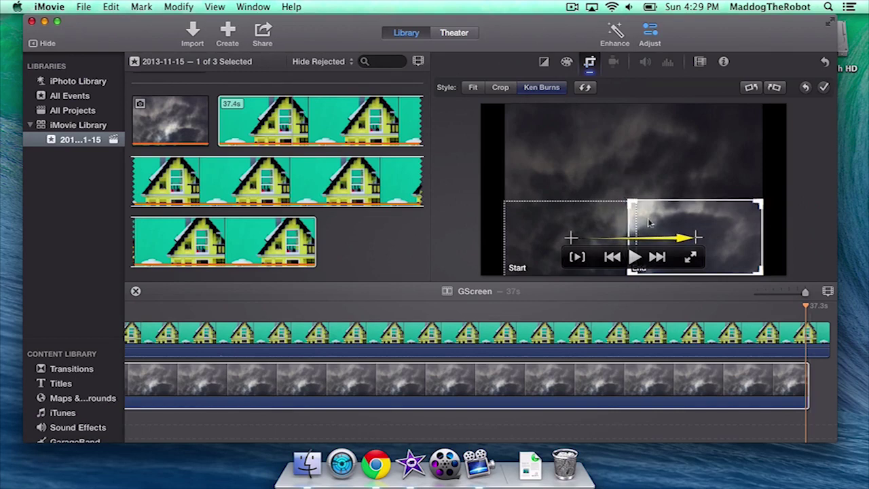
{"action": "left_click", "coordinate": [540, 224]}
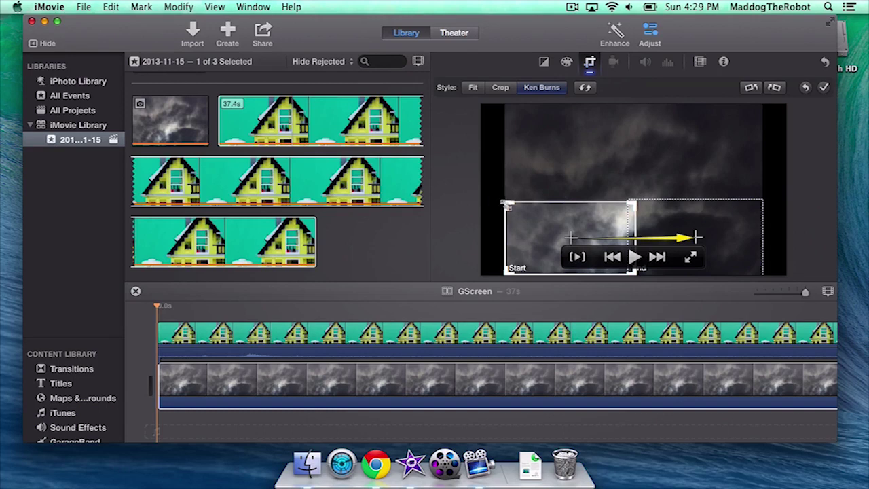
{"action": "mouse_move", "coordinate": [509, 204]}
{"action": "left_mouse_down"}
{"action": "mouse_move", "coordinate": [499, 199]}
{"action": "mouse_move", "coordinate": [506, 202]}
{"action": "left_mouse_up"}
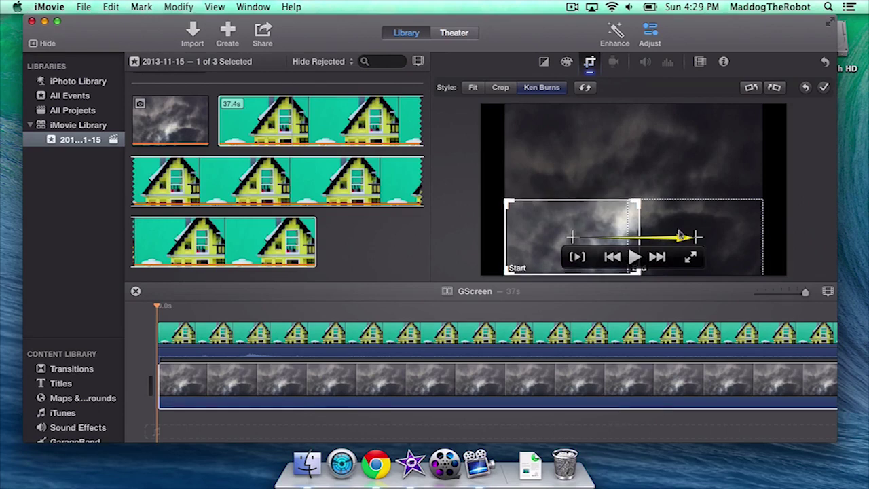
{"action": "left_click", "coordinate": [824, 89]}
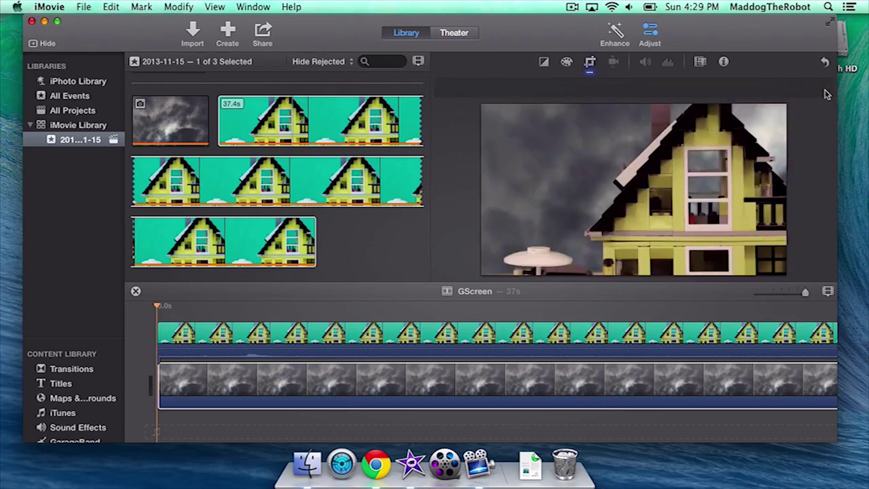
{"action": "left_click", "coordinate": [158, 311]}
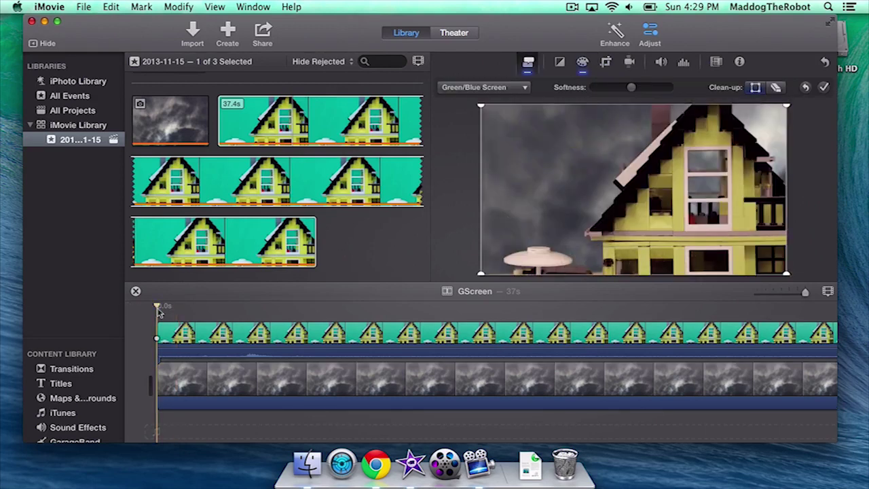
{"action": "left_click", "coordinate": [824, 87]}
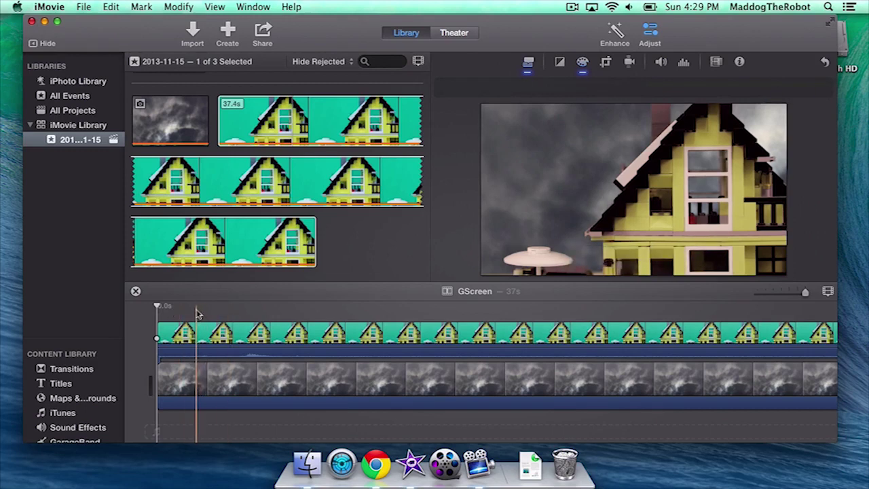
{"action": "key", "text": "space"}
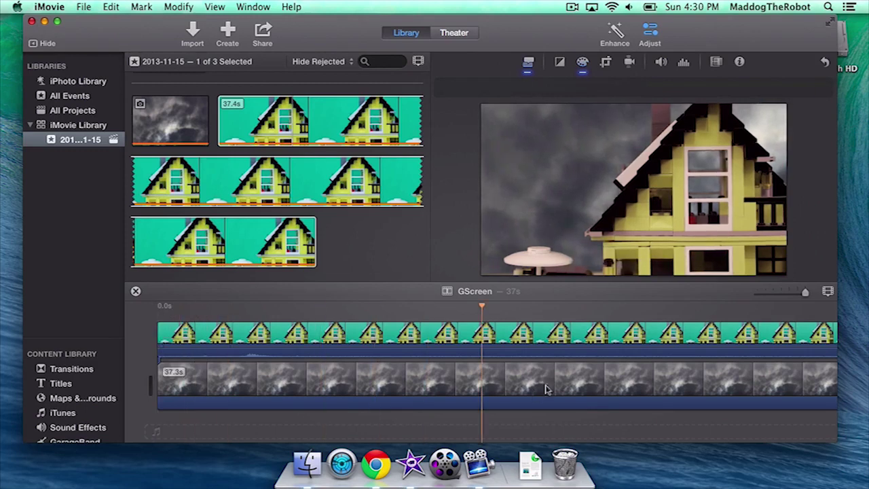
{"action": "mouse_move", "coordinate": [552, 258]}
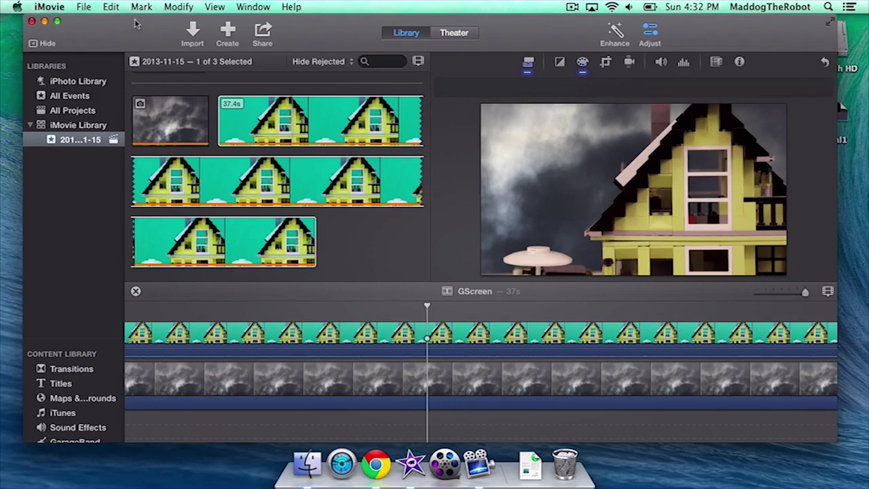
Export GScreen to a file at HD 720P in Documents with Add to Theater unchecked
{"action": "left_click", "coordinate": [263, 32]}
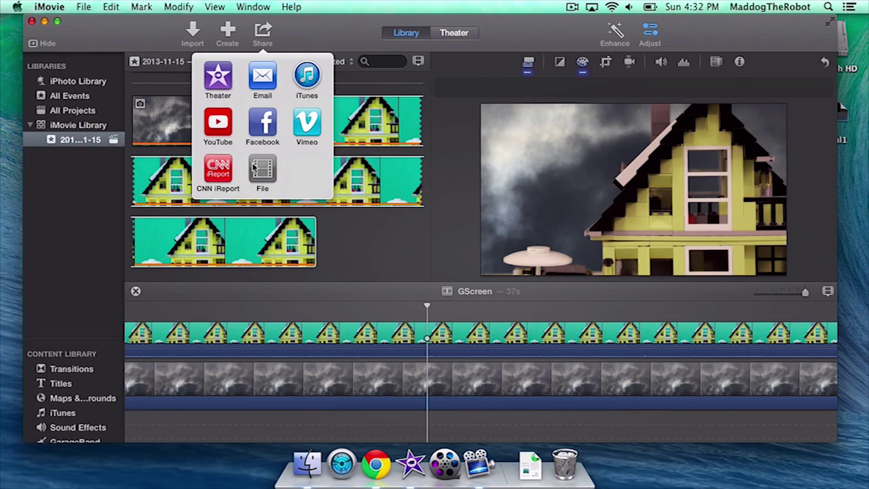
{"action": "left_click", "coordinate": [262, 168]}
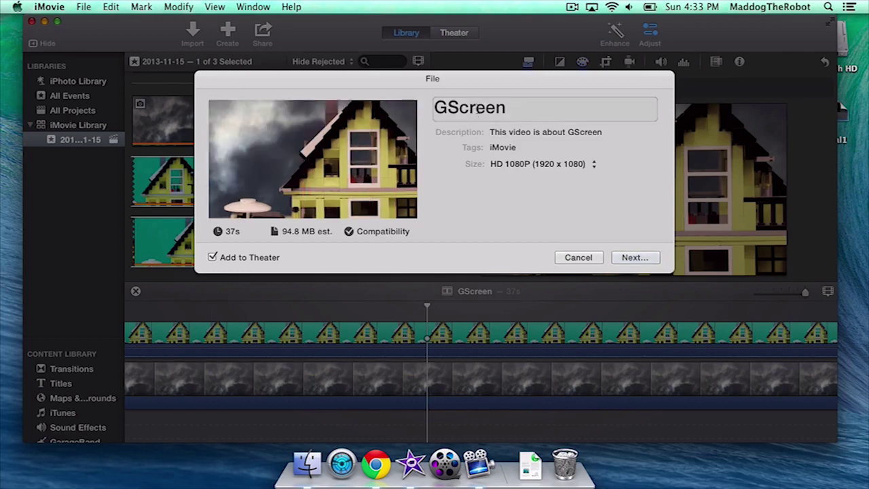
{"action": "left_click", "coordinate": [536, 168]}
{"action": "left_click", "coordinate": [536, 155]}
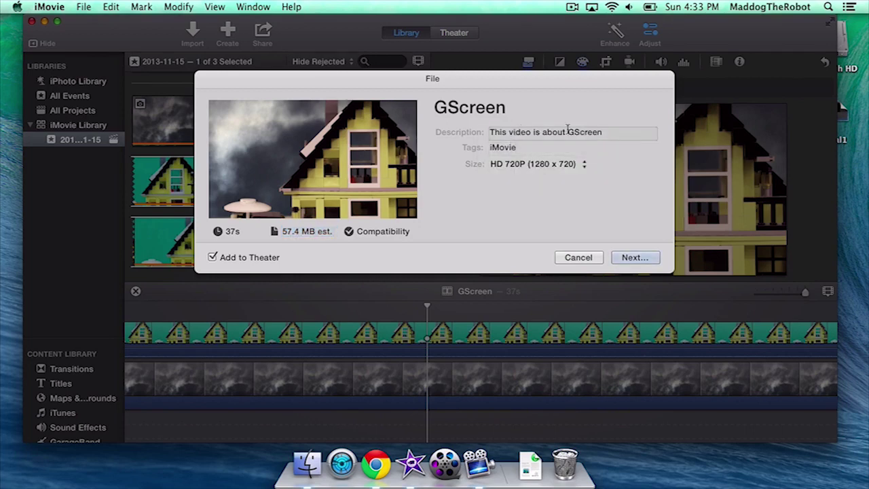
{"action": "left_click", "coordinate": [213, 257]}
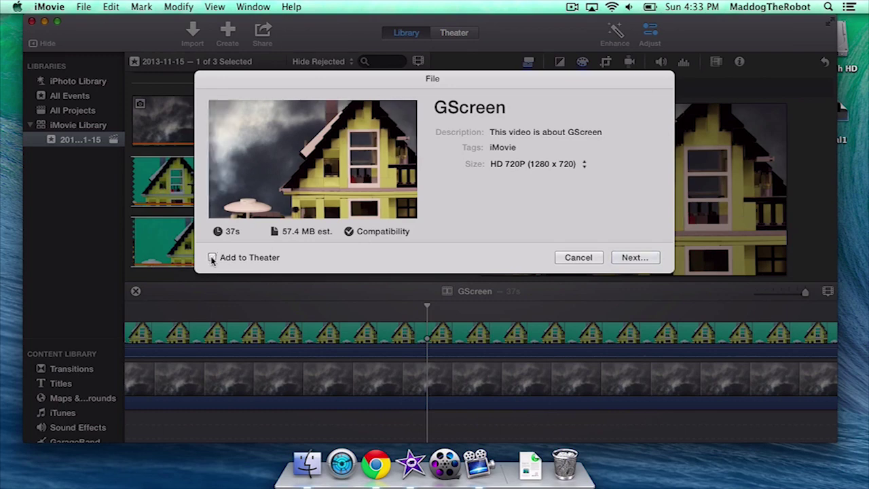
{"action": "left_click", "coordinate": [635, 257]}
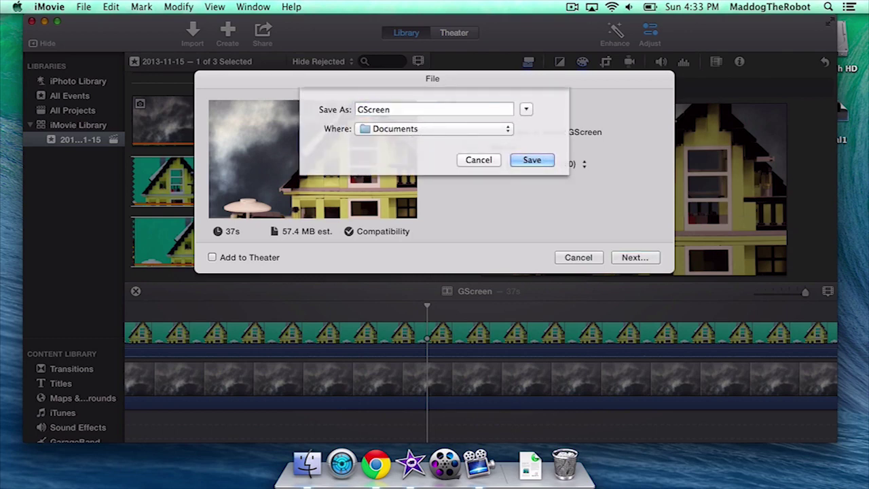
{"action": "key", "text": "Return"}
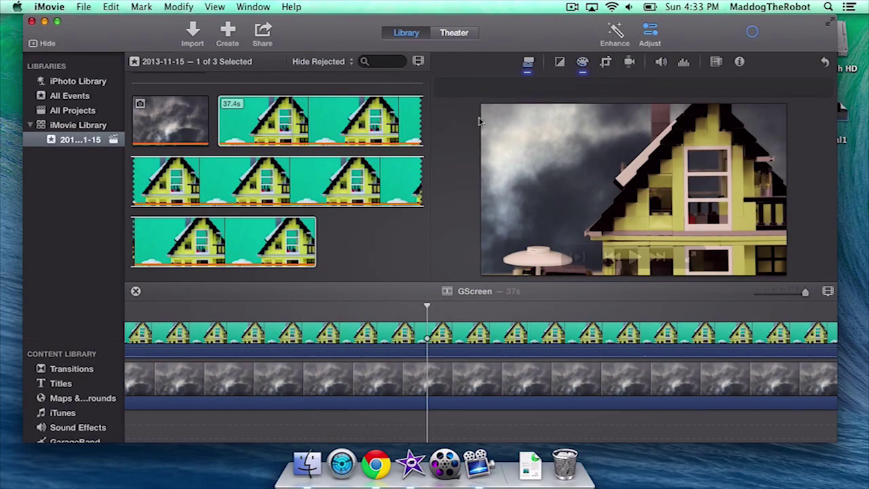
Check the activity list for GScreen.mp4's transcoding progress
{"action": "mouse_move", "coordinate": [586, 131]}
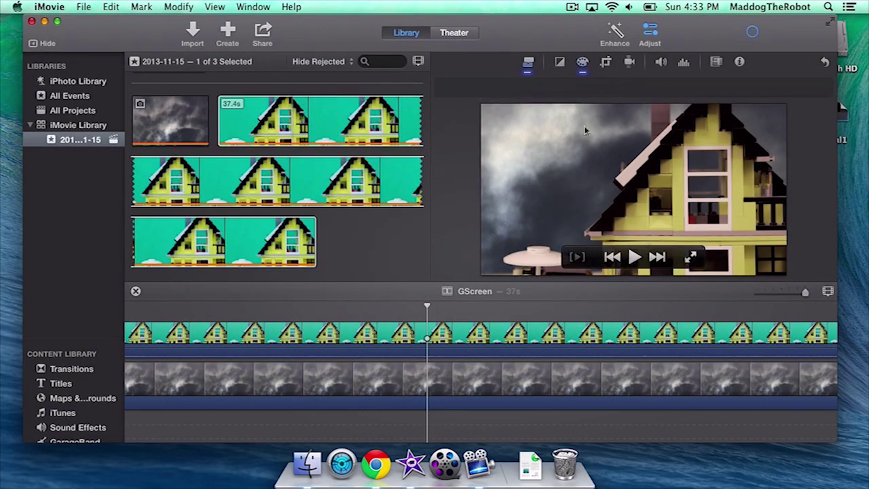
{"action": "left_click", "coordinate": [752, 33]}
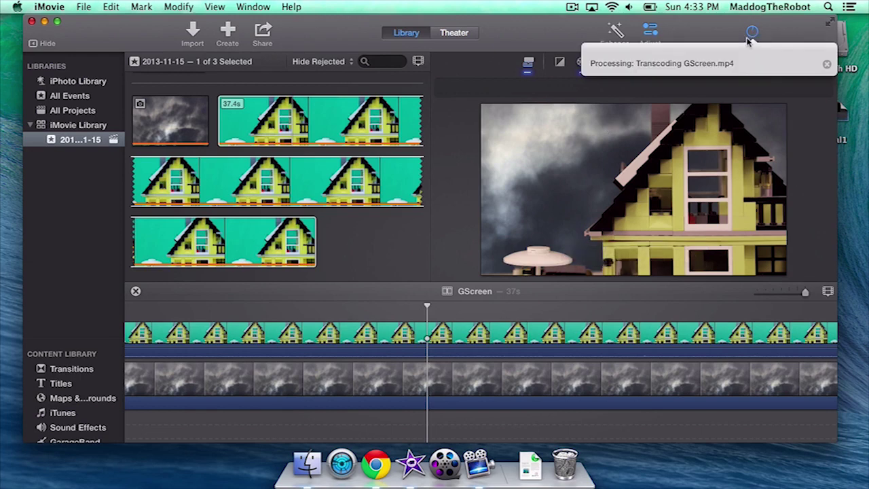